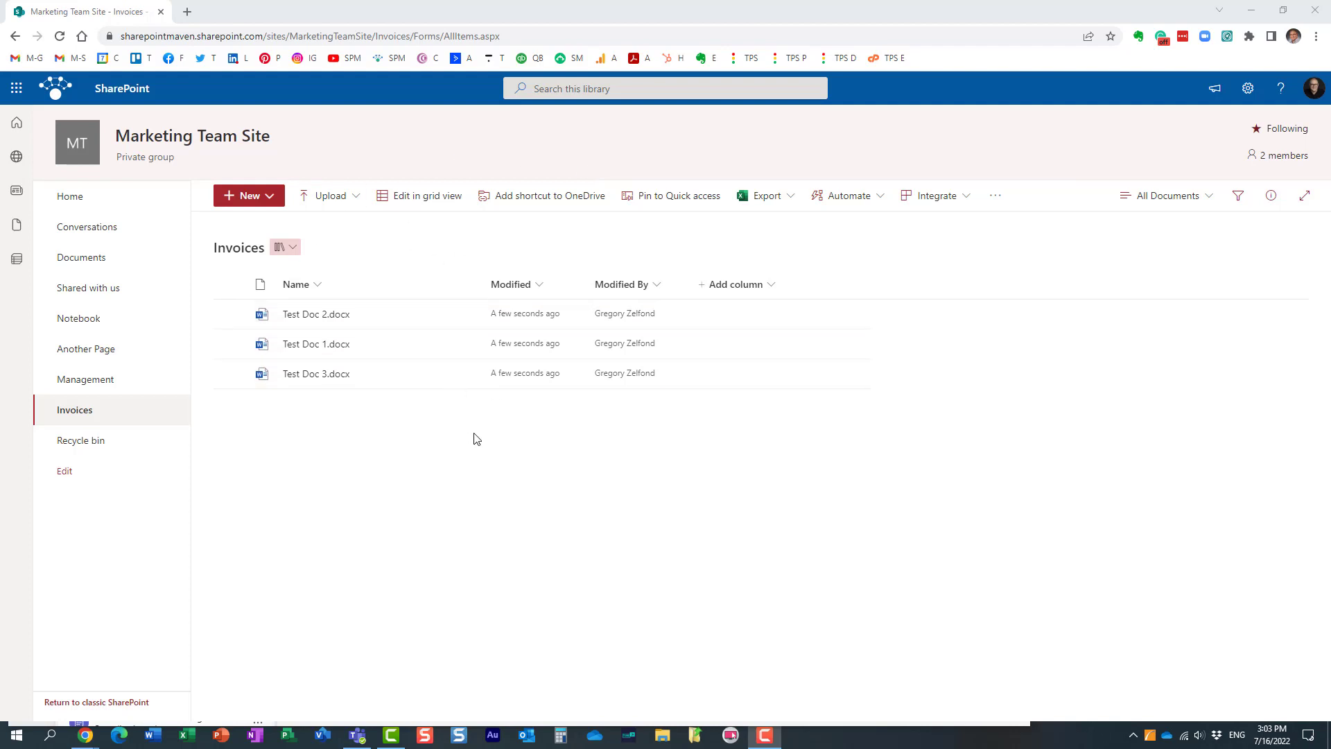
mouse_move(391, 344)
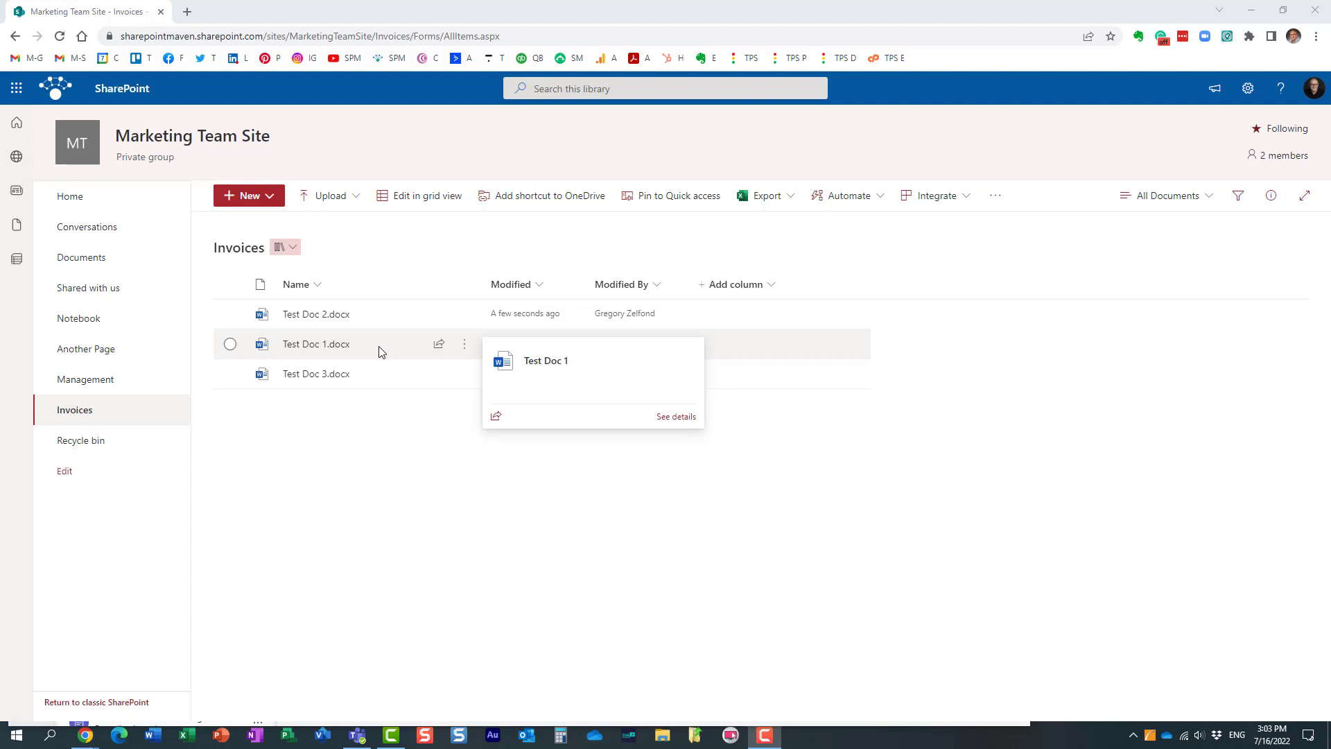
left_click(16, 89)
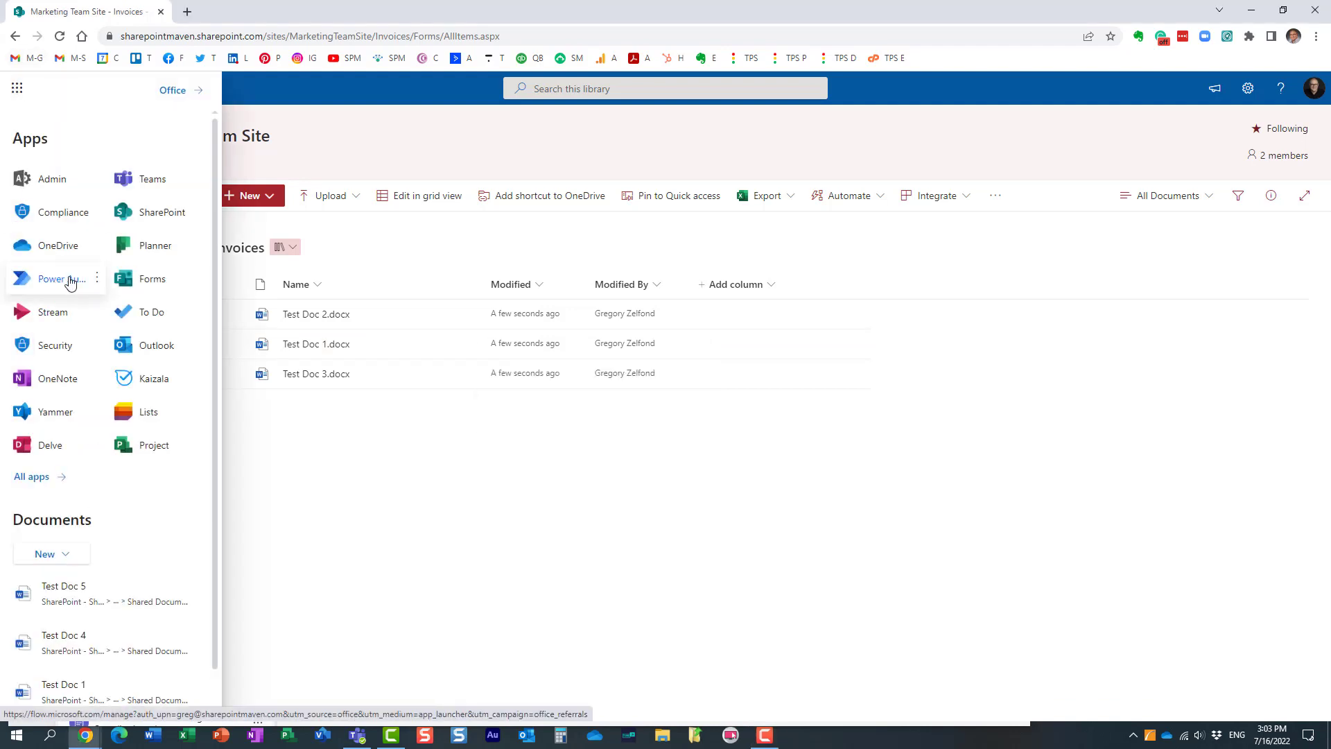
left_click(551, 167)
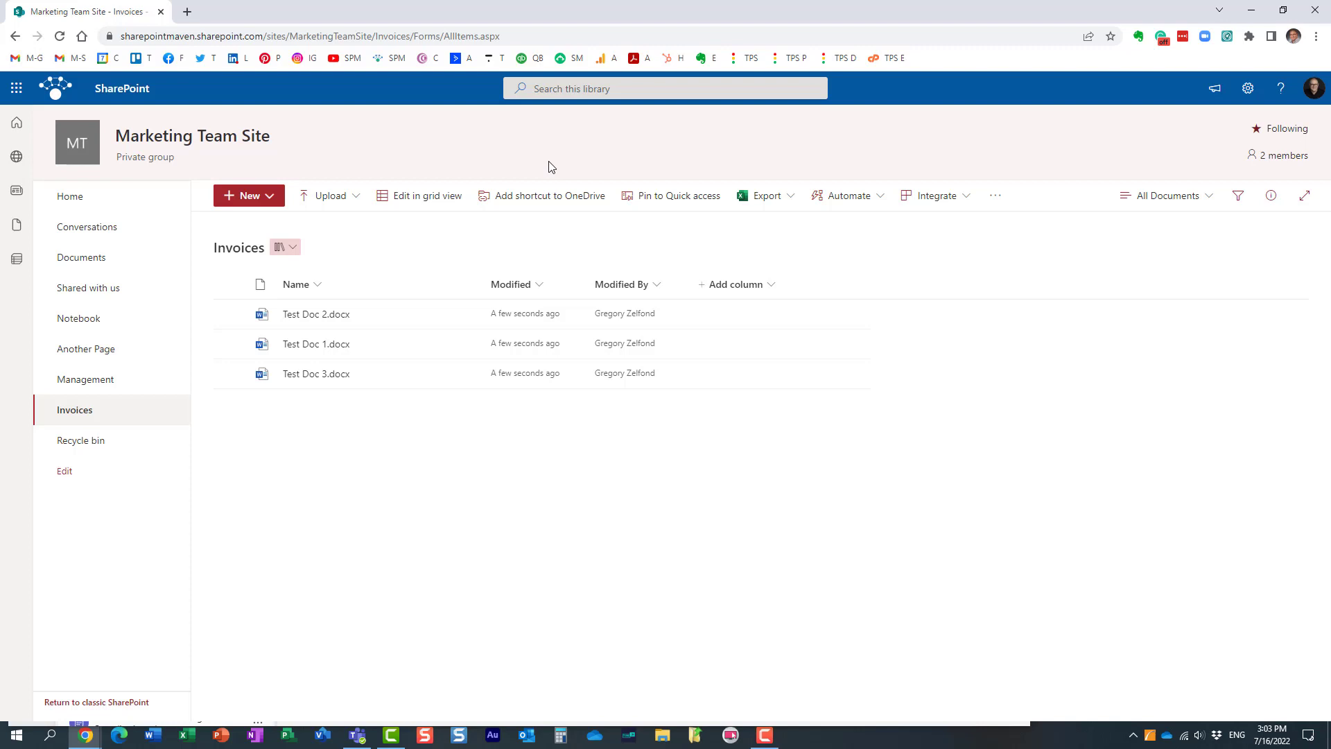
Step: Create the Request sign-off flow from Test Doc 1.docx in the Invoices library, using the SharePoint, Approvals and Notifications connections
left_click(231, 346)
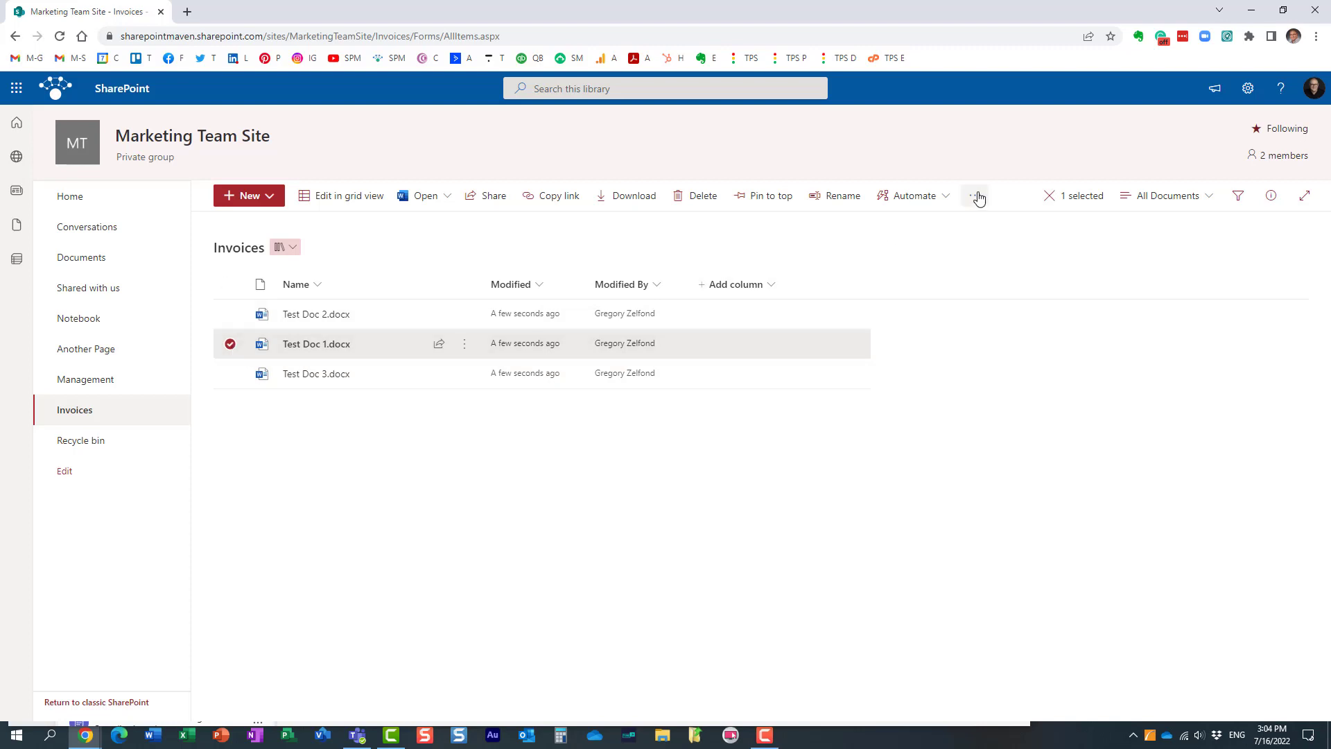
left_click(918, 199)
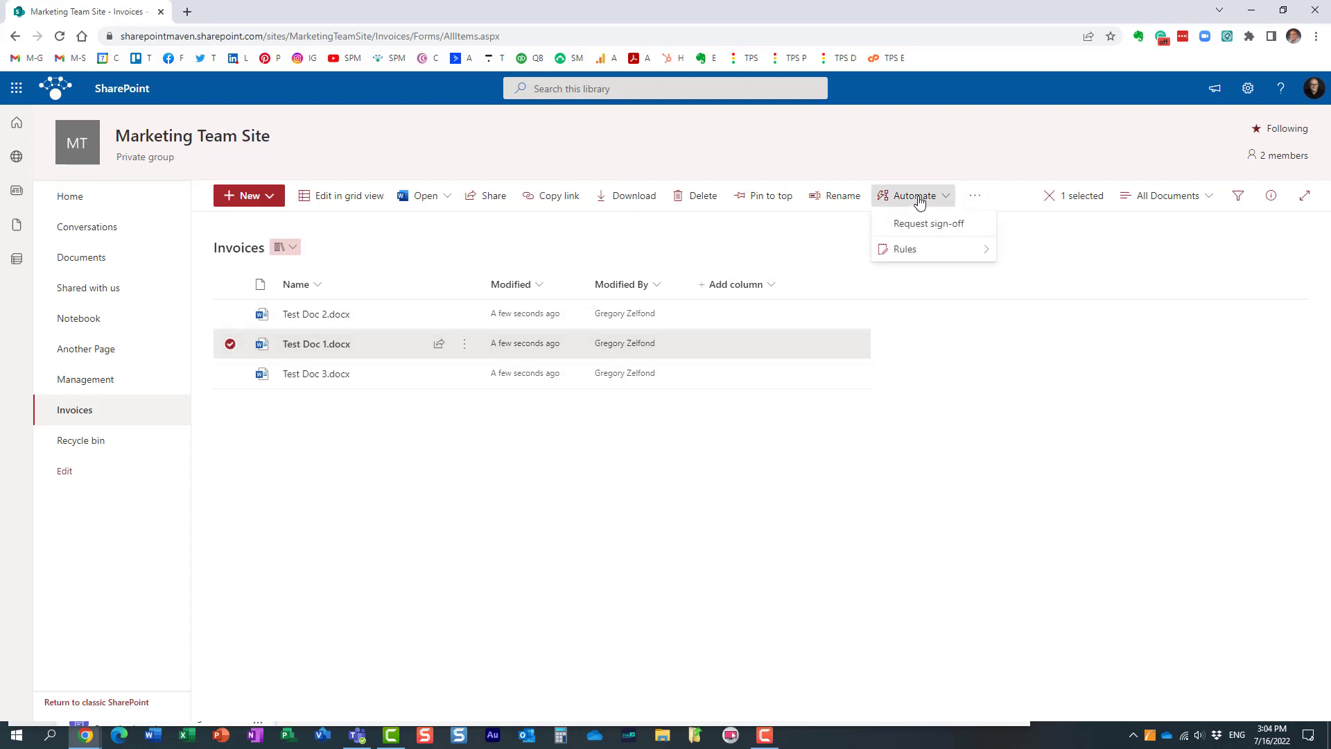
left_click(929, 224)
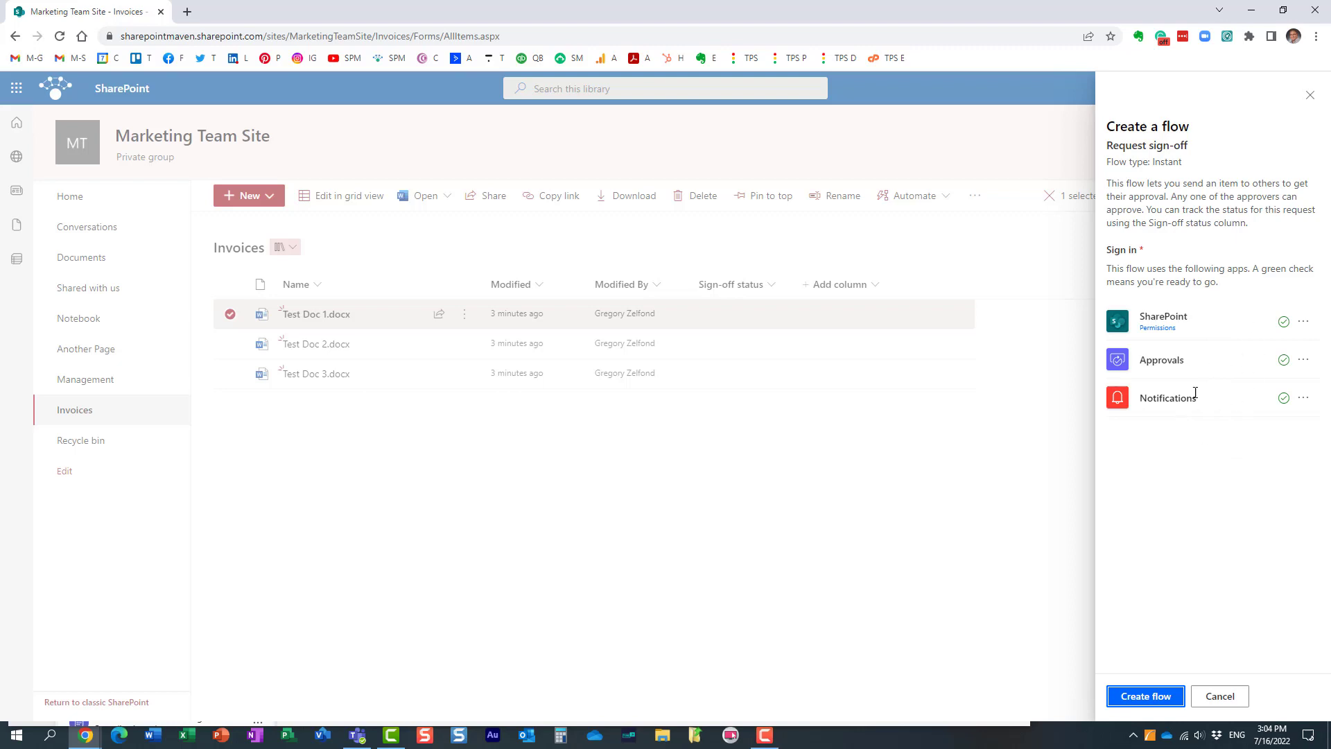
left_click(1163, 699)
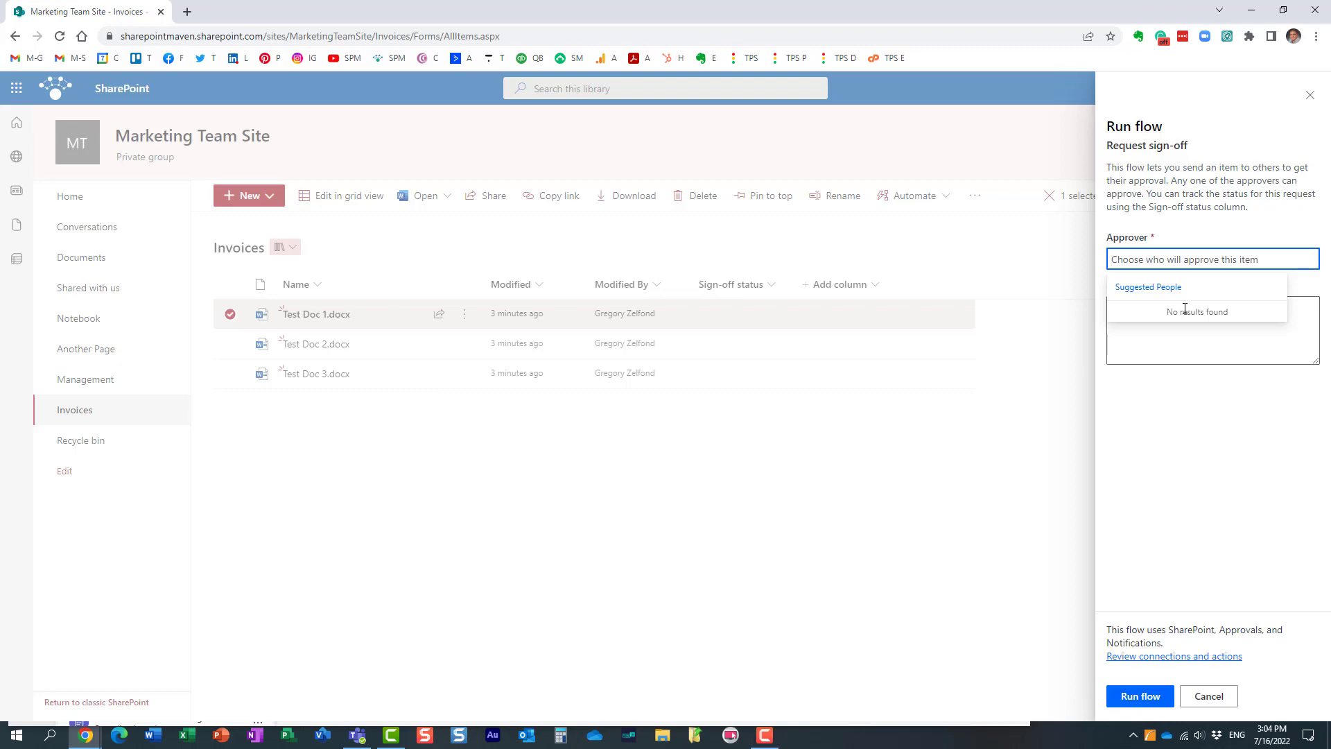
Step: Run the sign-off flow with the approver's name and the message "Please approve", and deselect Test Doc 1.docx
type("mary")
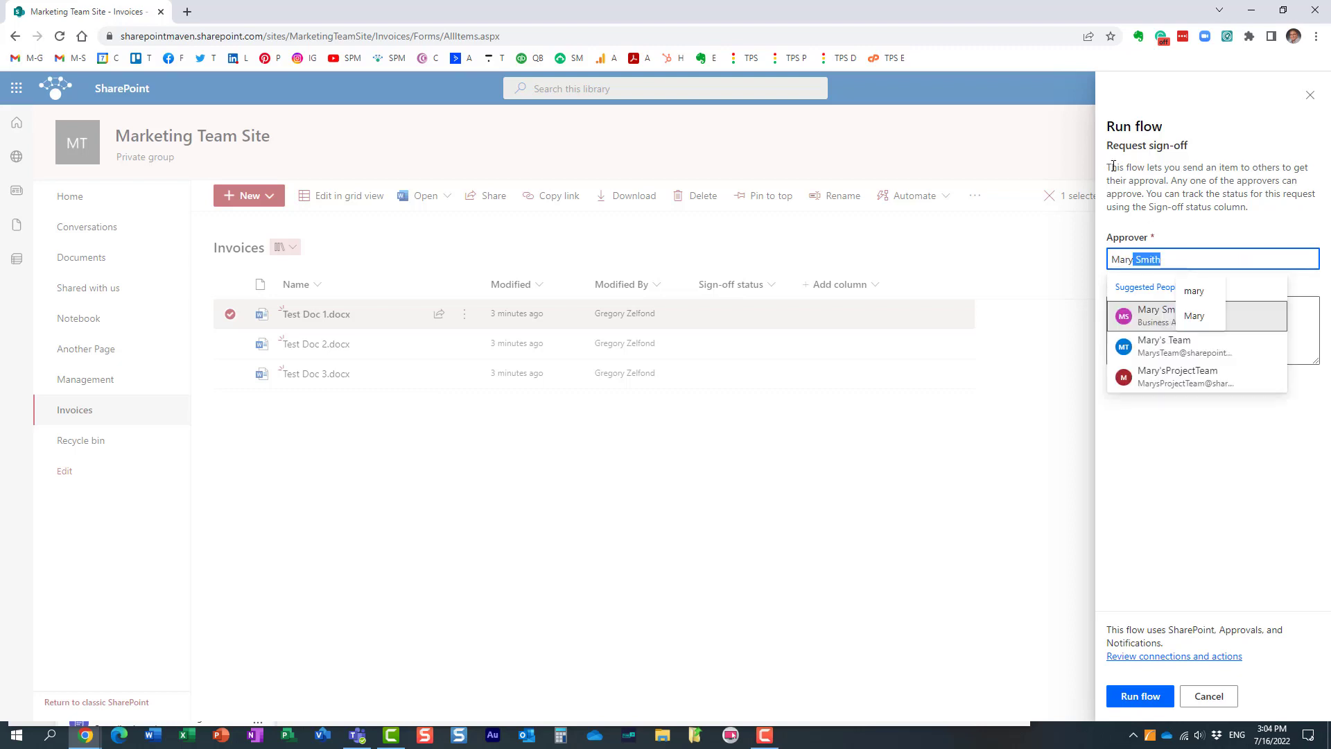
left_click(1143, 313)
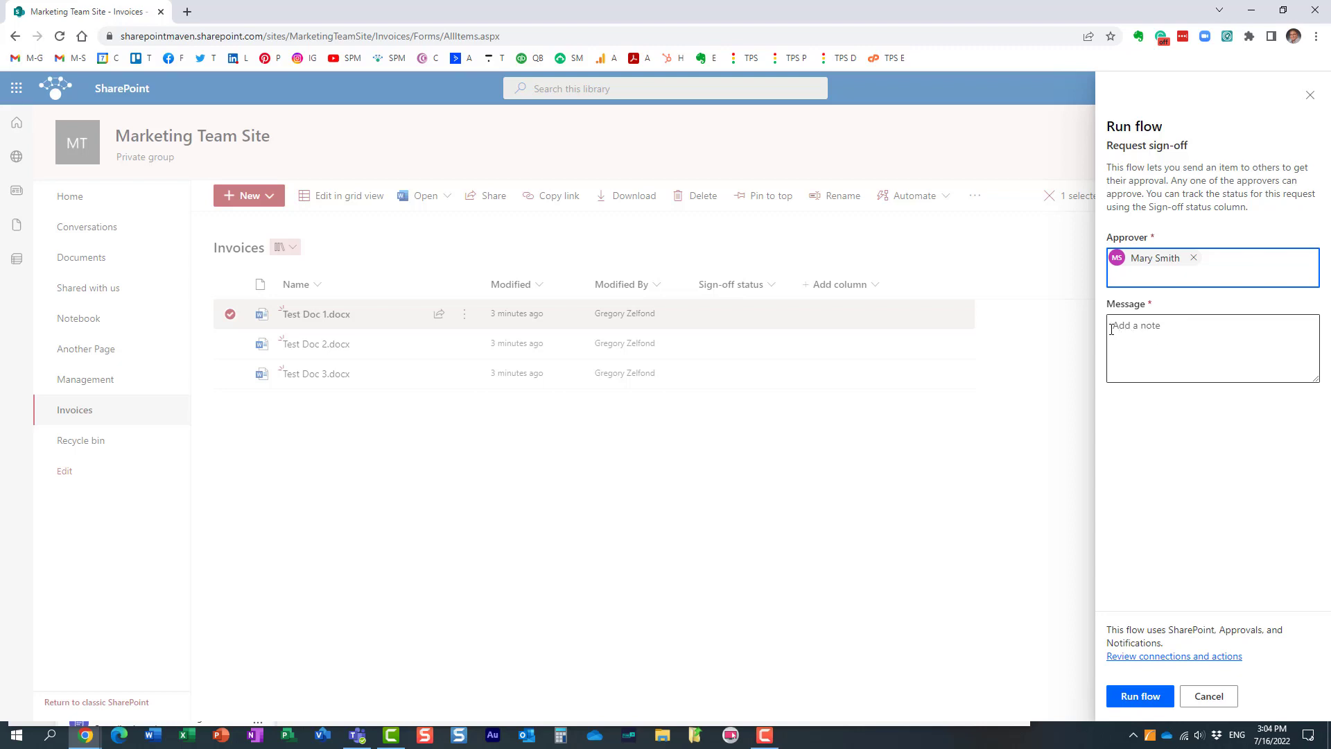
left_click(1134, 328)
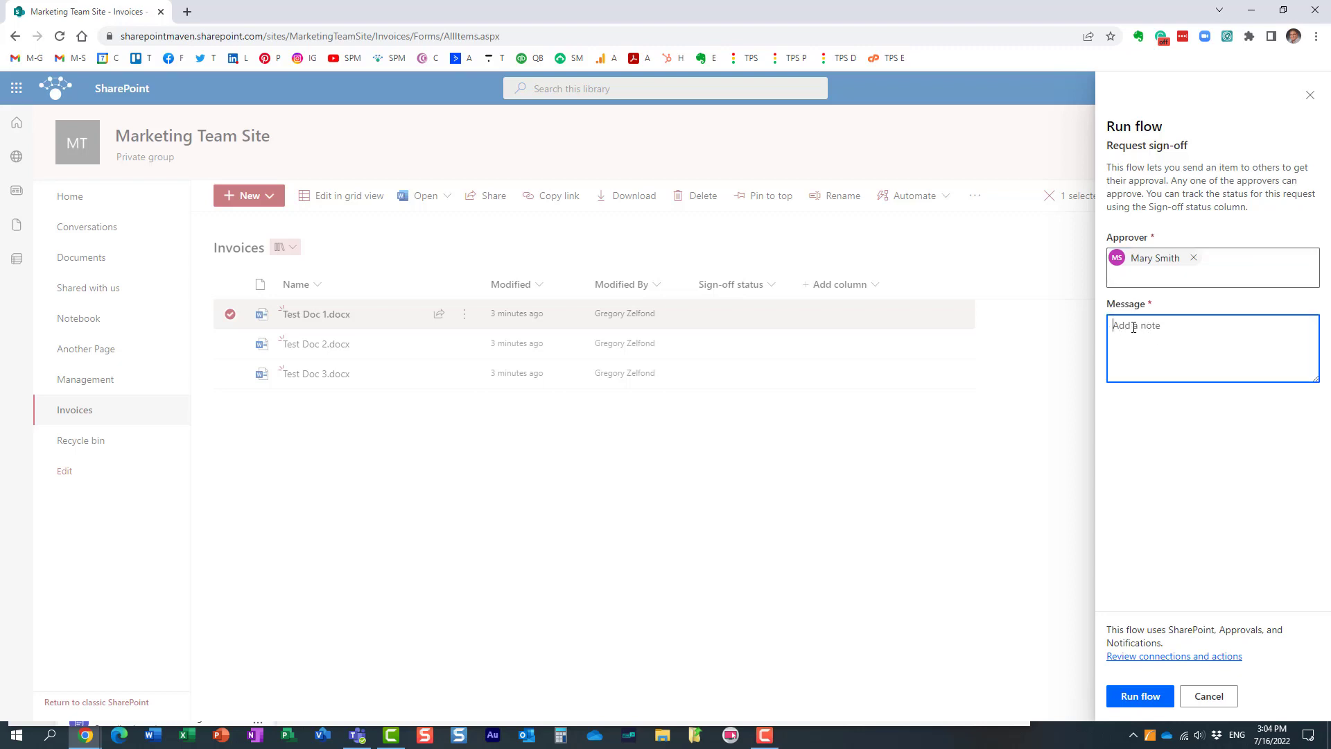
type("Please approve")
left_click(1159, 696)
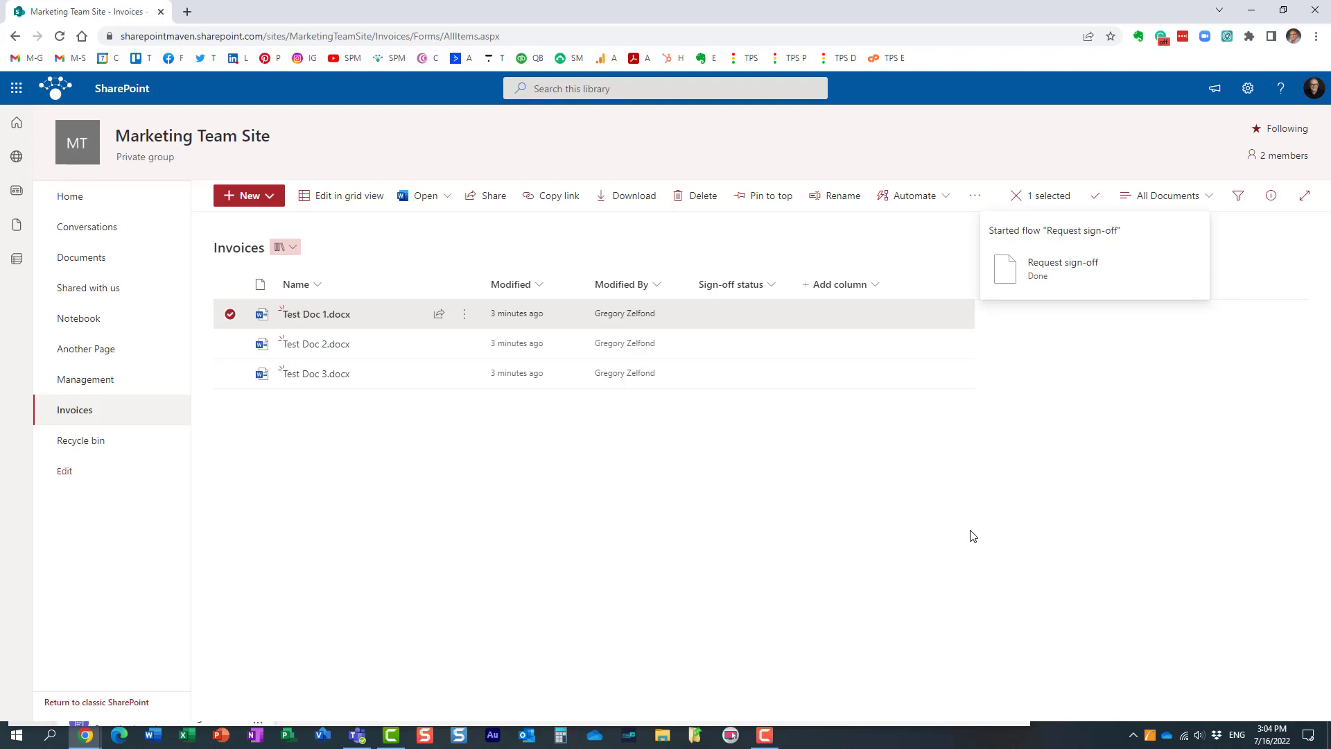
left_click(232, 317)
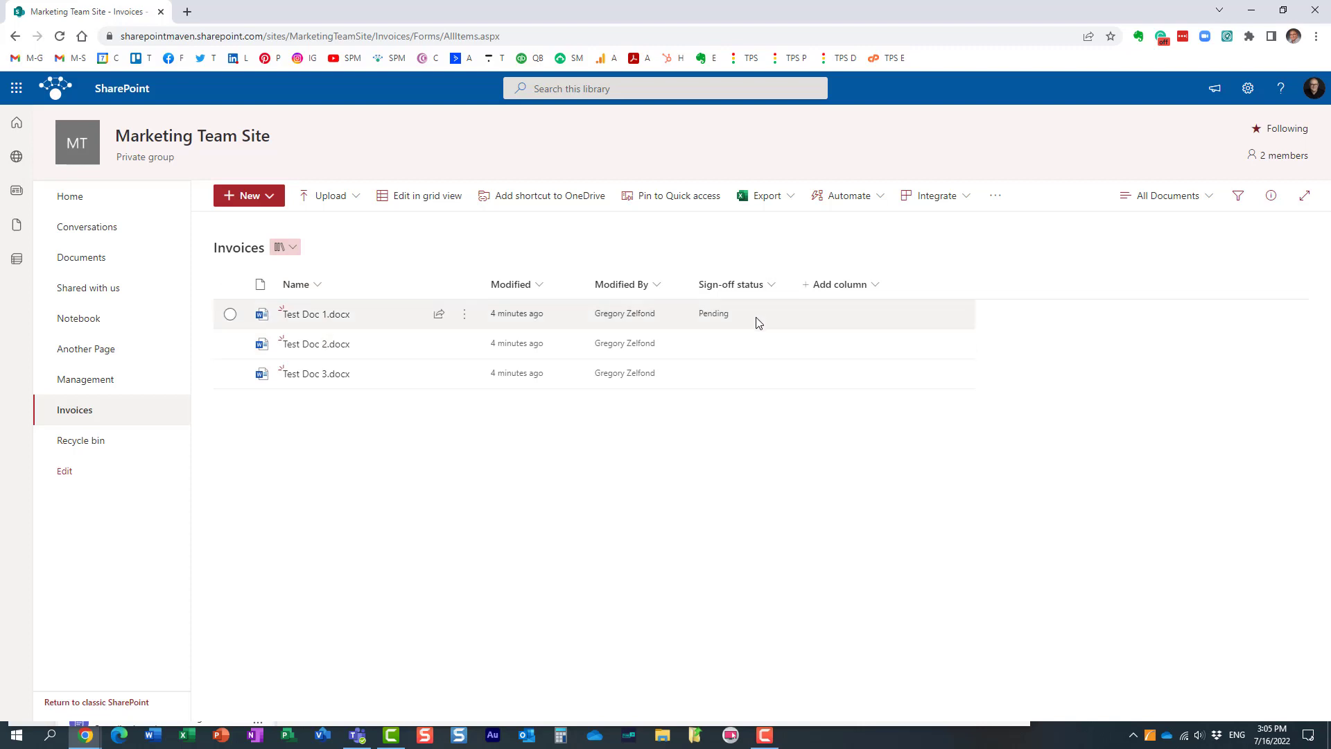
left_click(872, 292)
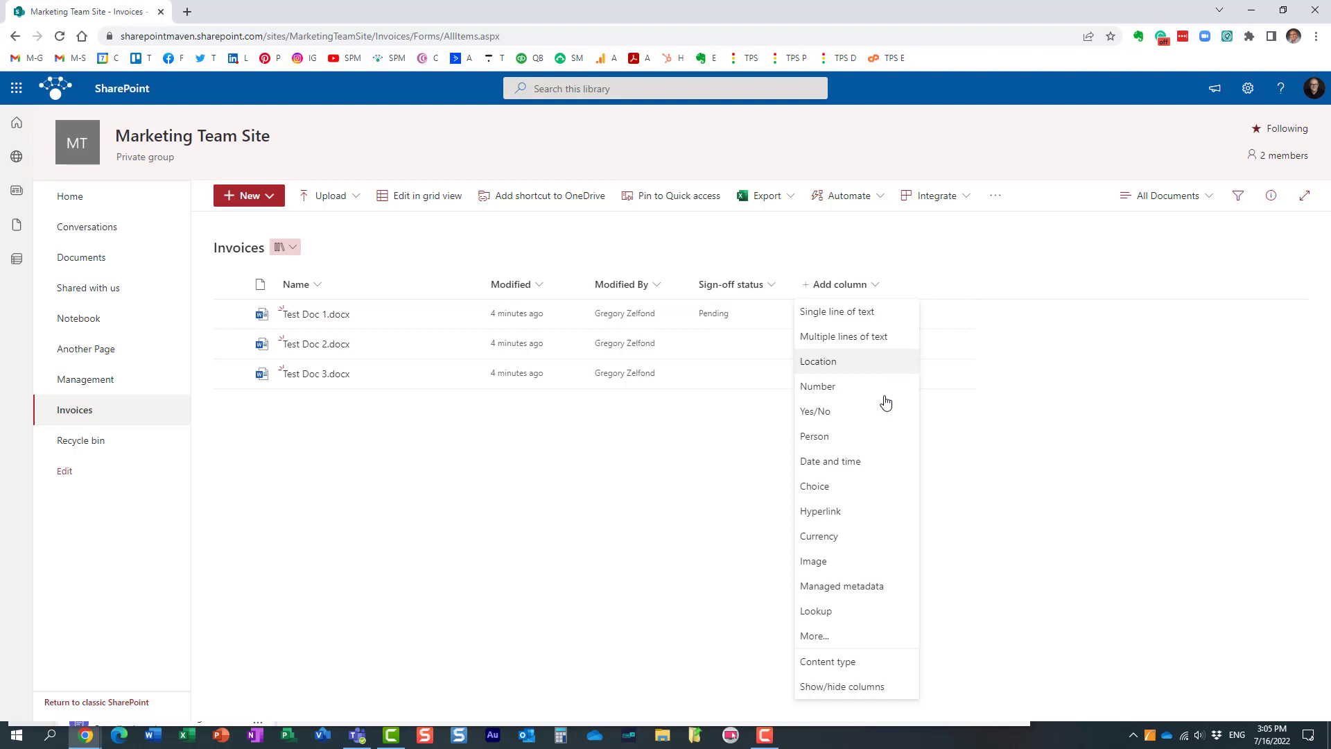
left_click(870, 251)
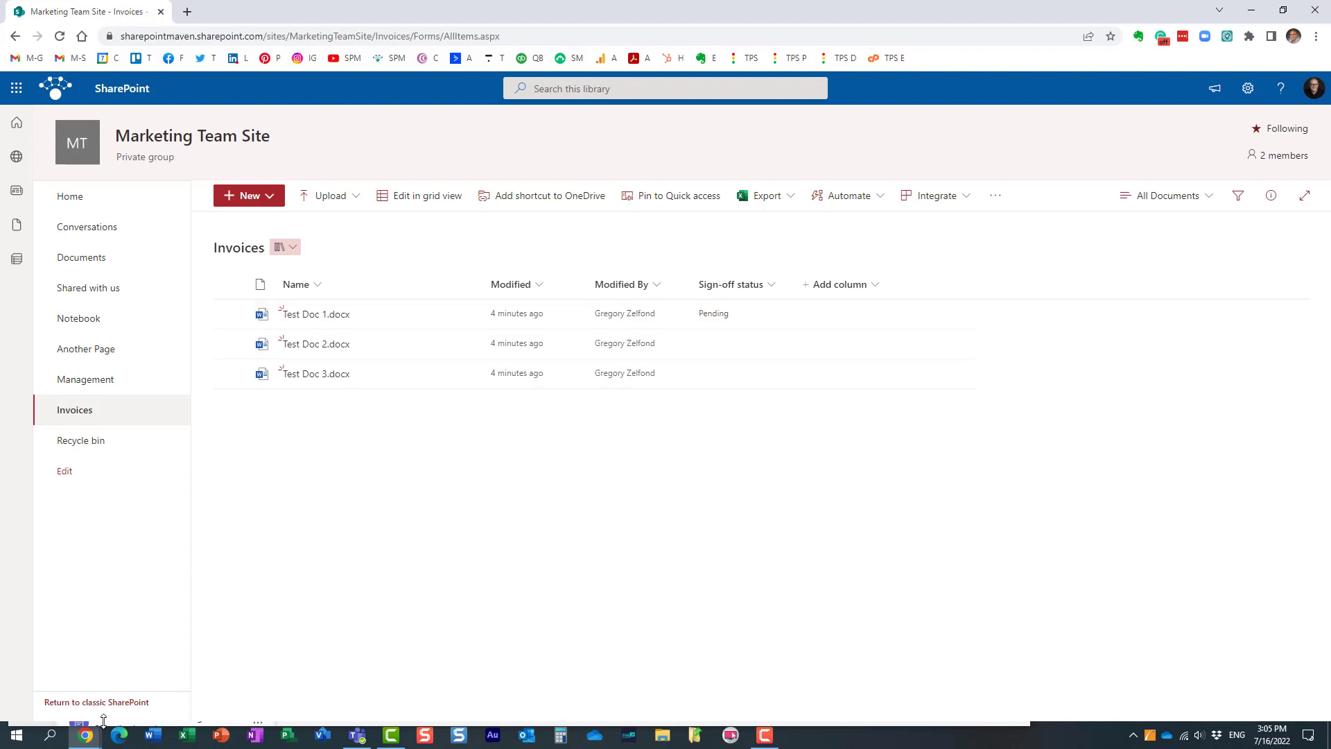
Step: Switch to the approver's incognito browser window and view the received approvals in Power Automate, opened in a new tab
mouse_move(87, 739)
left_click(246, 680)
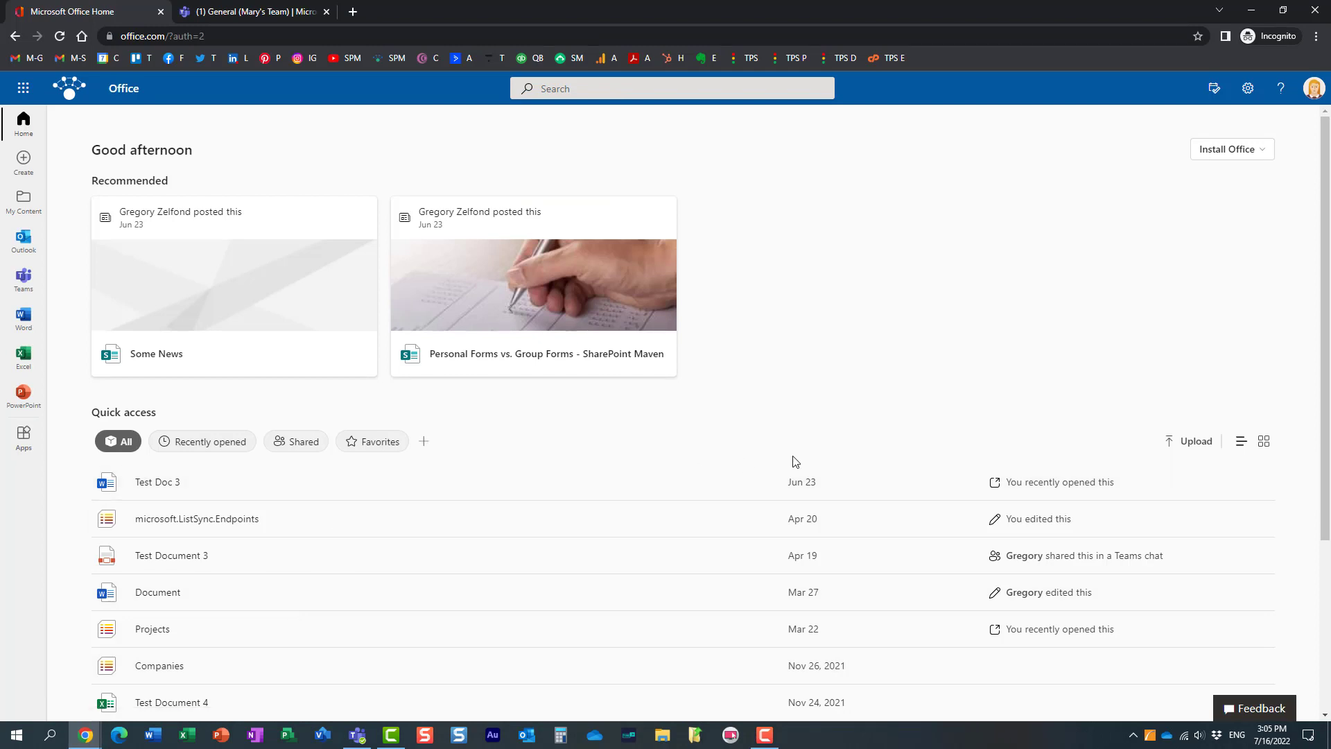
left_click(23, 88)
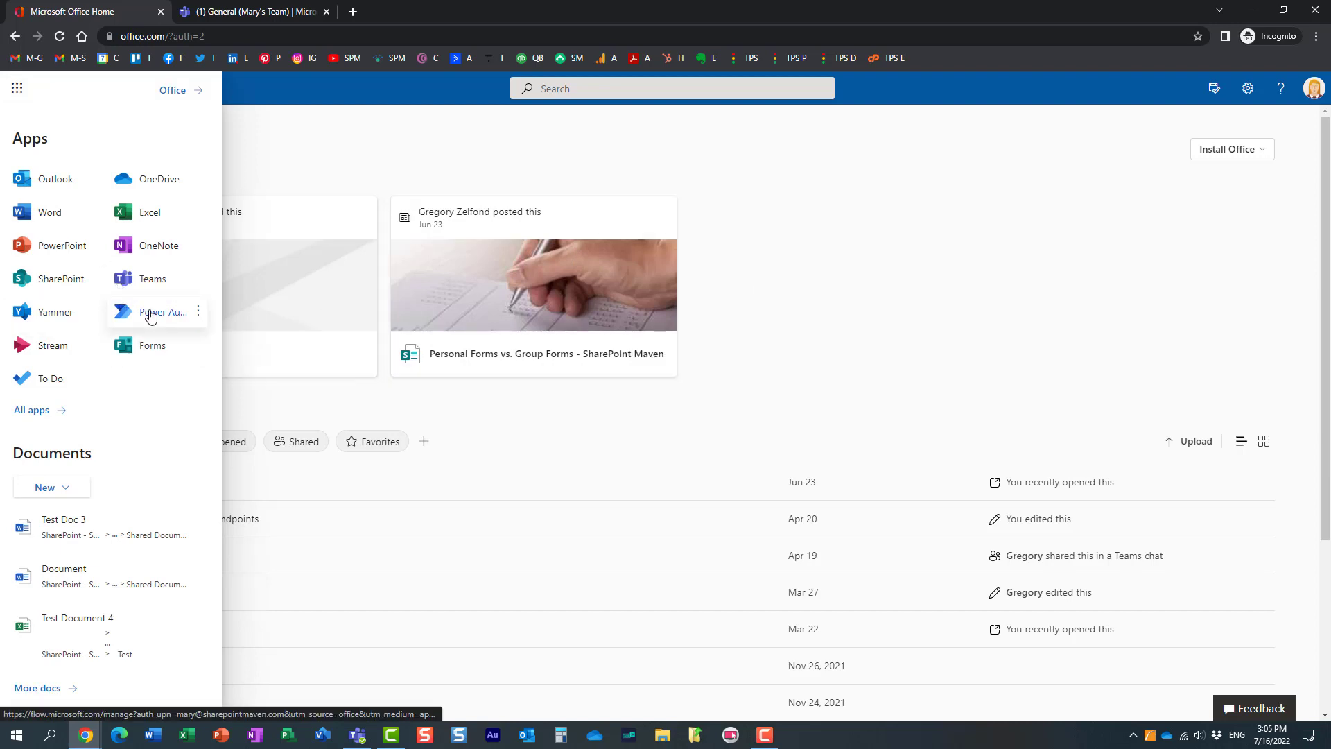
left_click(199, 311)
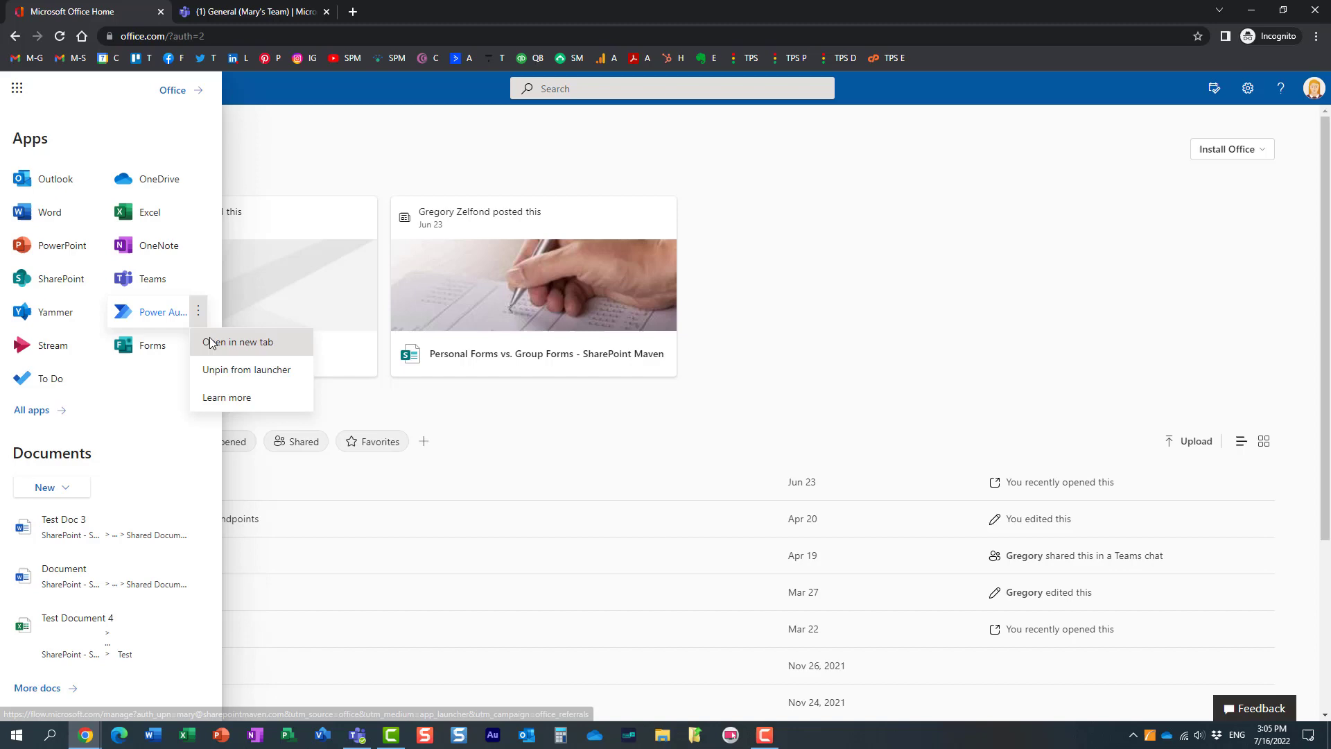
left_click(208, 341)
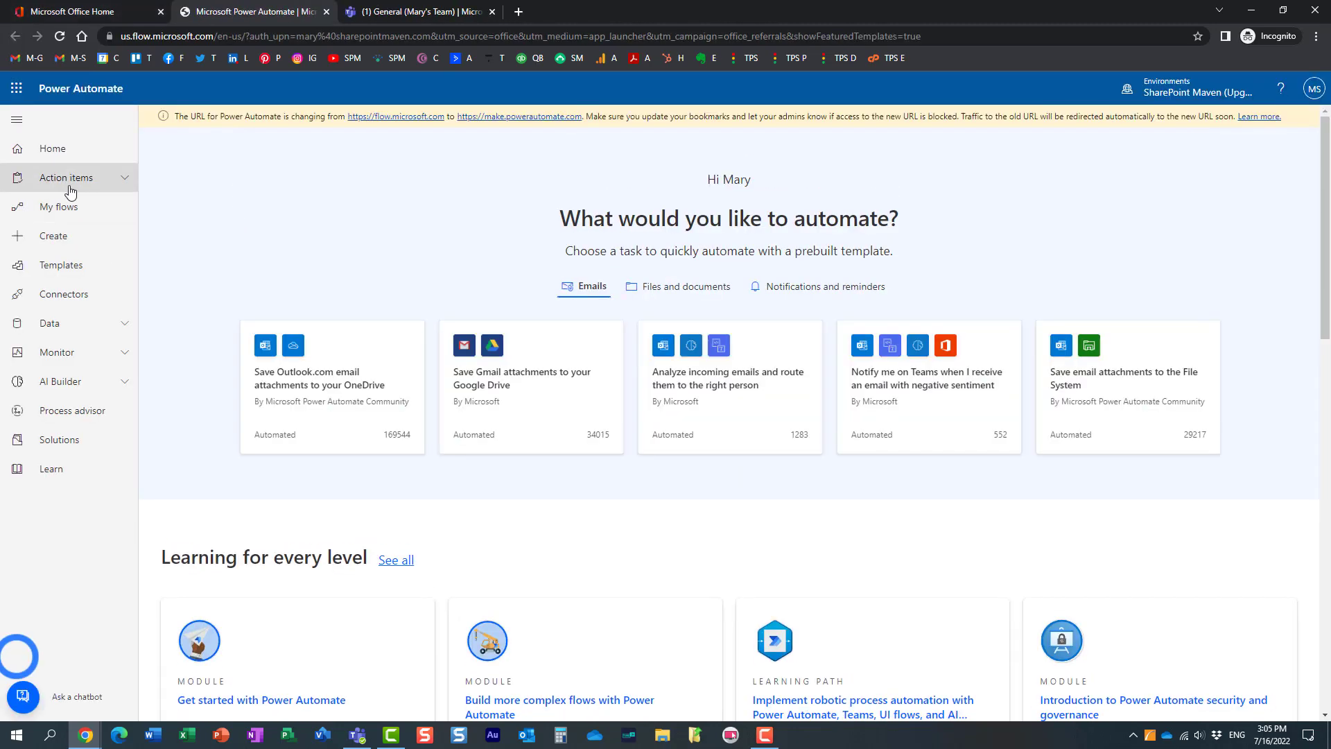
left_click(66, 185)
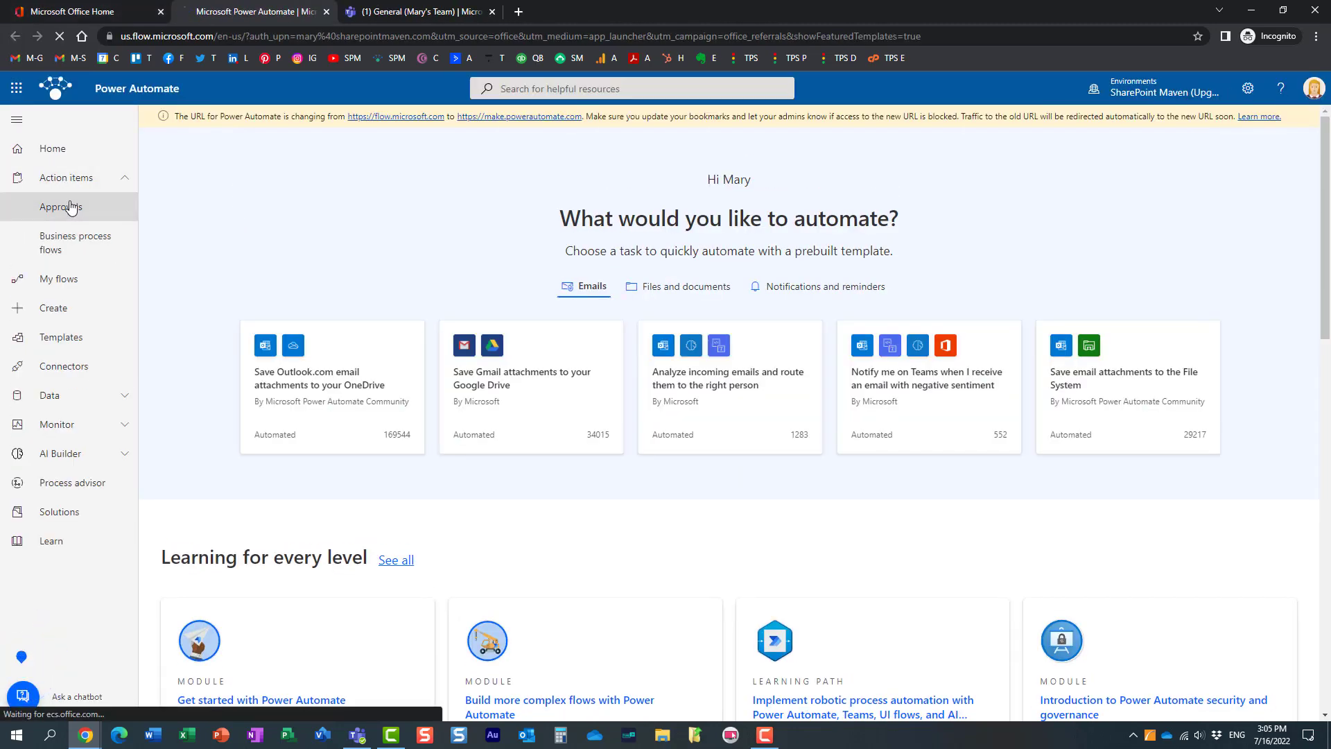
left_click(70, 207)
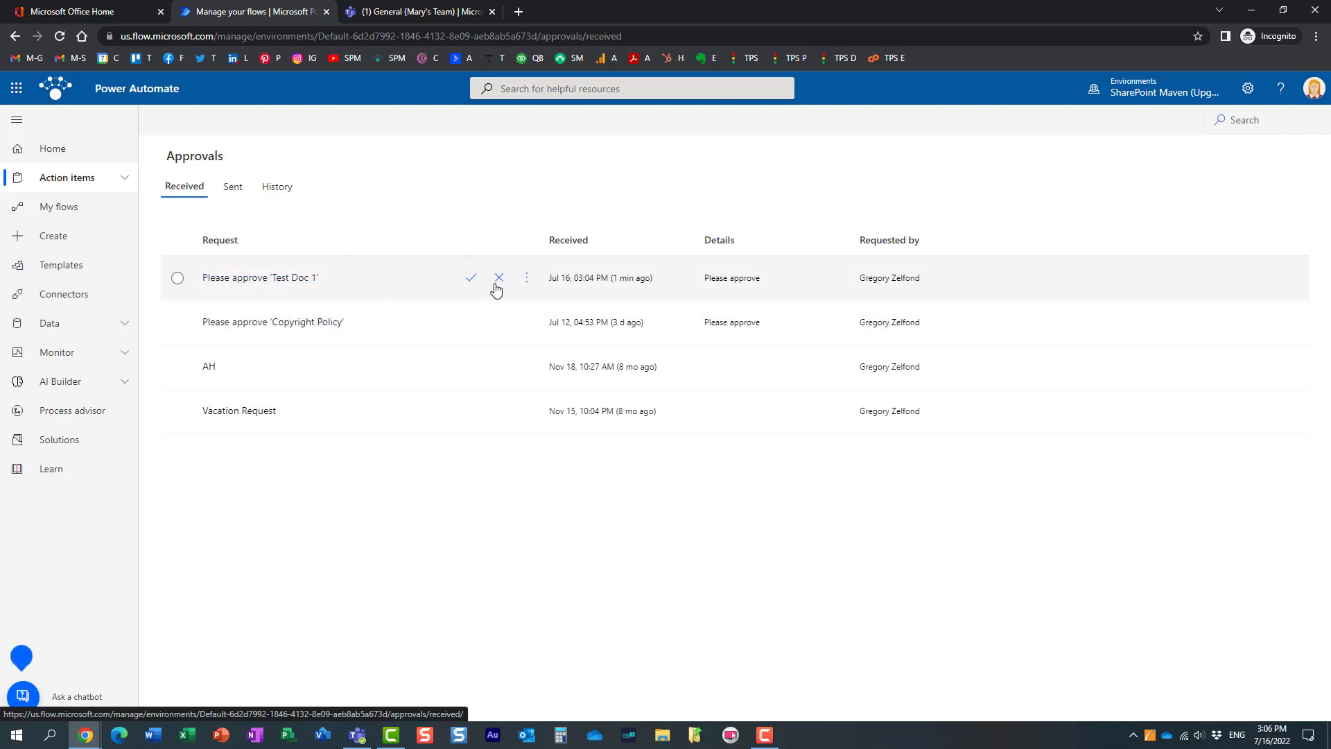
Step: Switch to Microsoft Teams and open the newest "Please approve 'Test Doc 1'" request from the activity feed
left_click(387, 13)
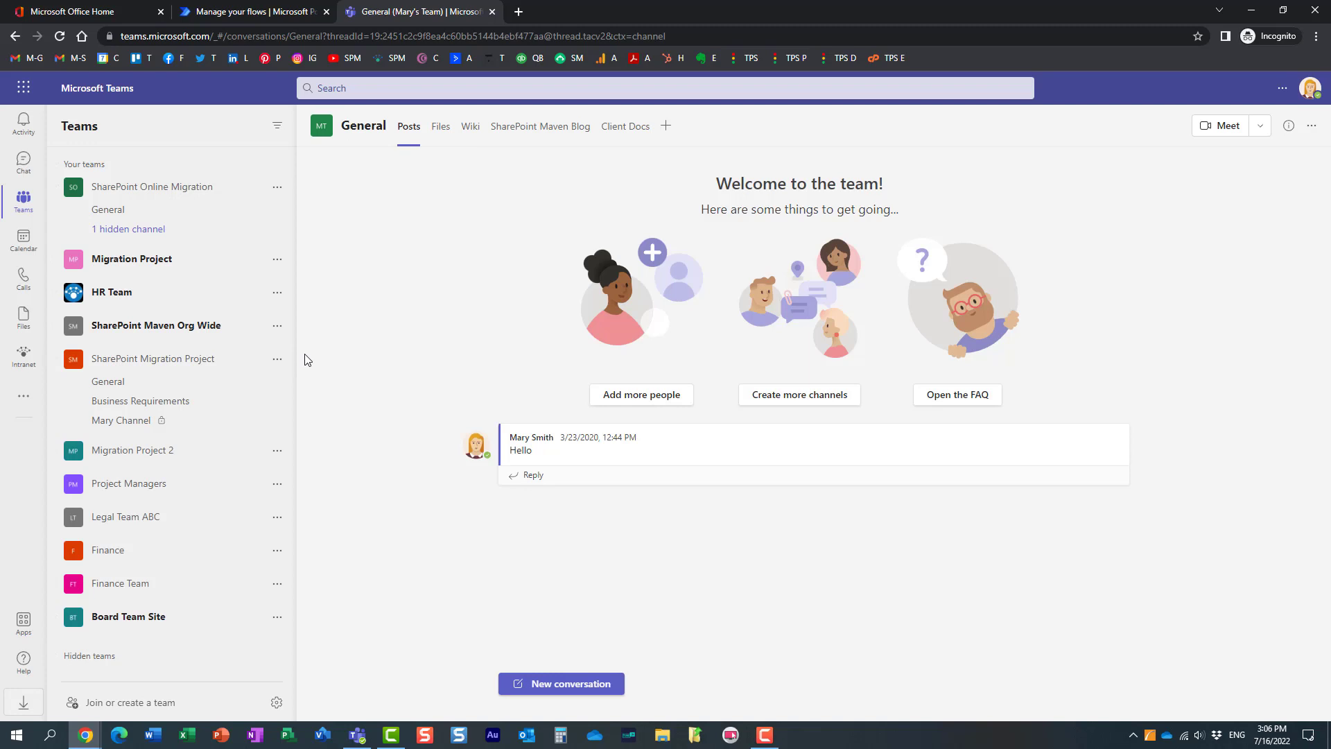
left_click(24, 123)
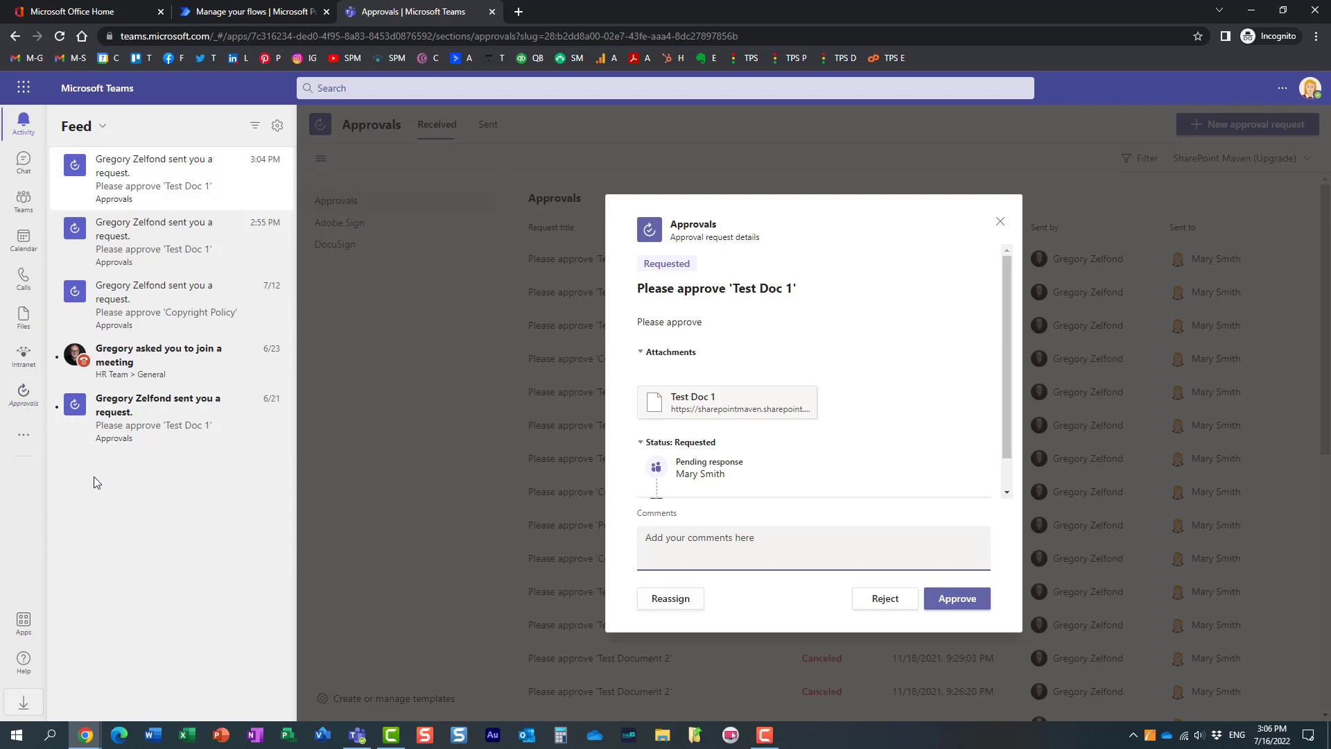
left_click(23, 435)
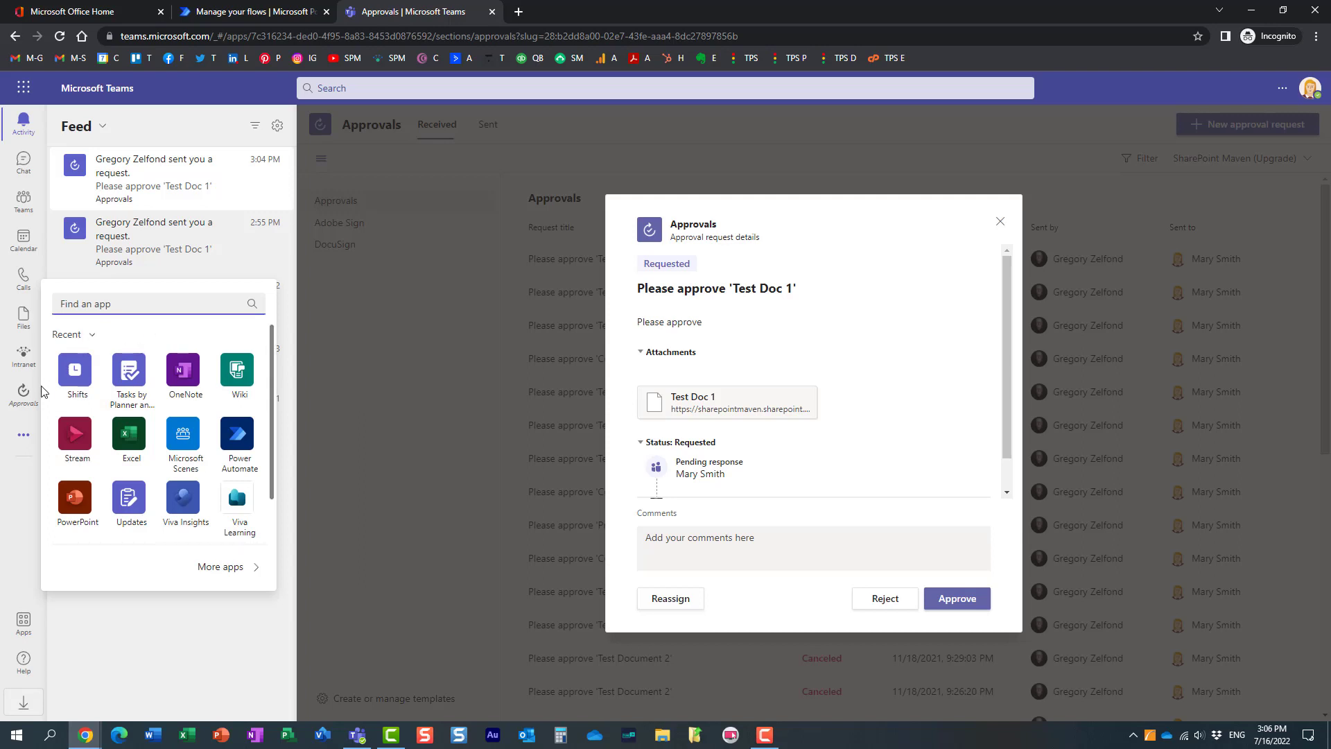
left_click(205, 649)
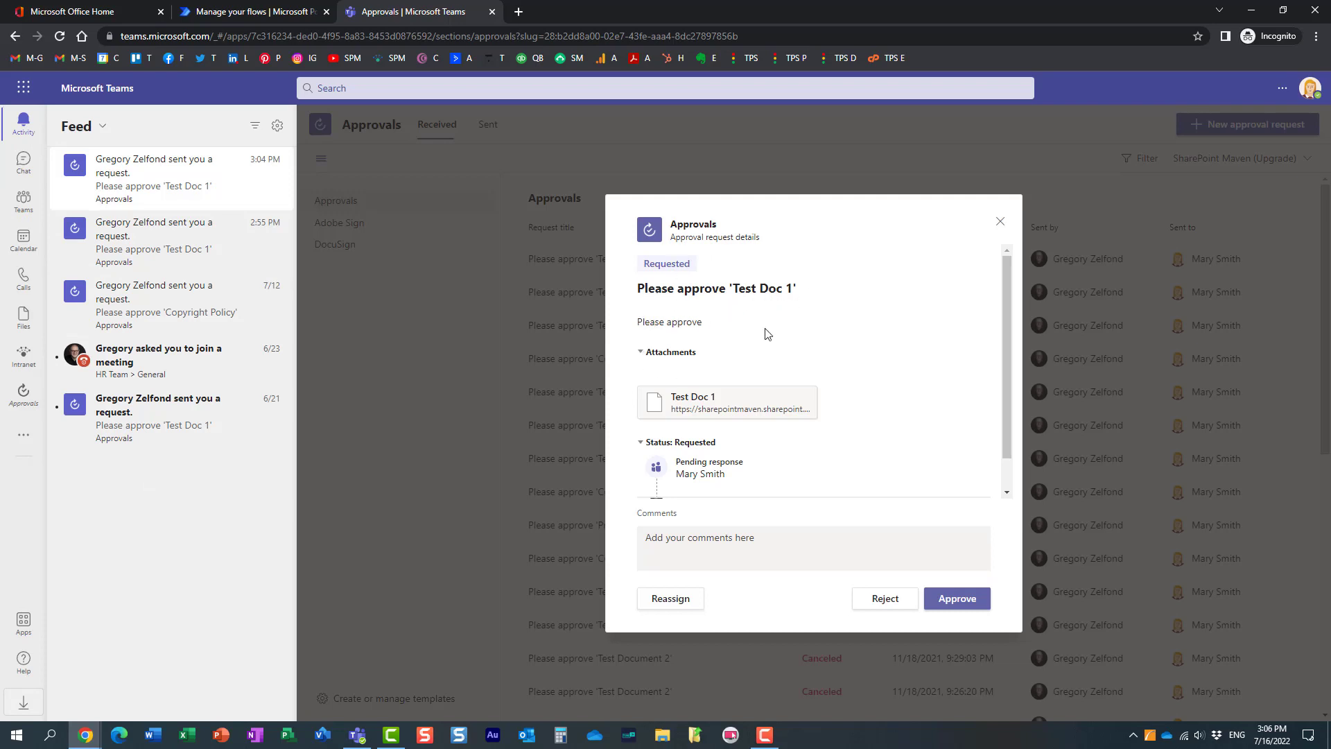
Step: Review the attached Test Doc 1 in Word and look at the reassignment form of the approval request
left_click(725, 405)
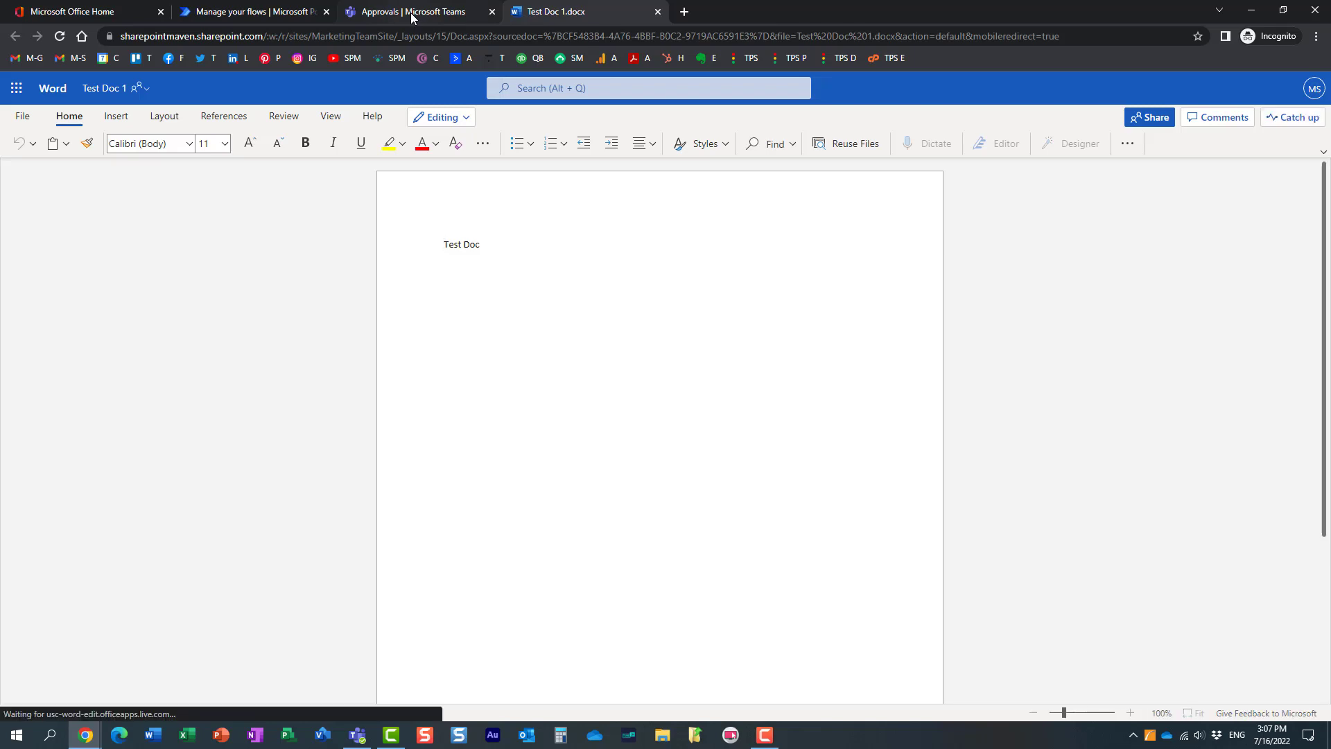
left_click(410, 13)
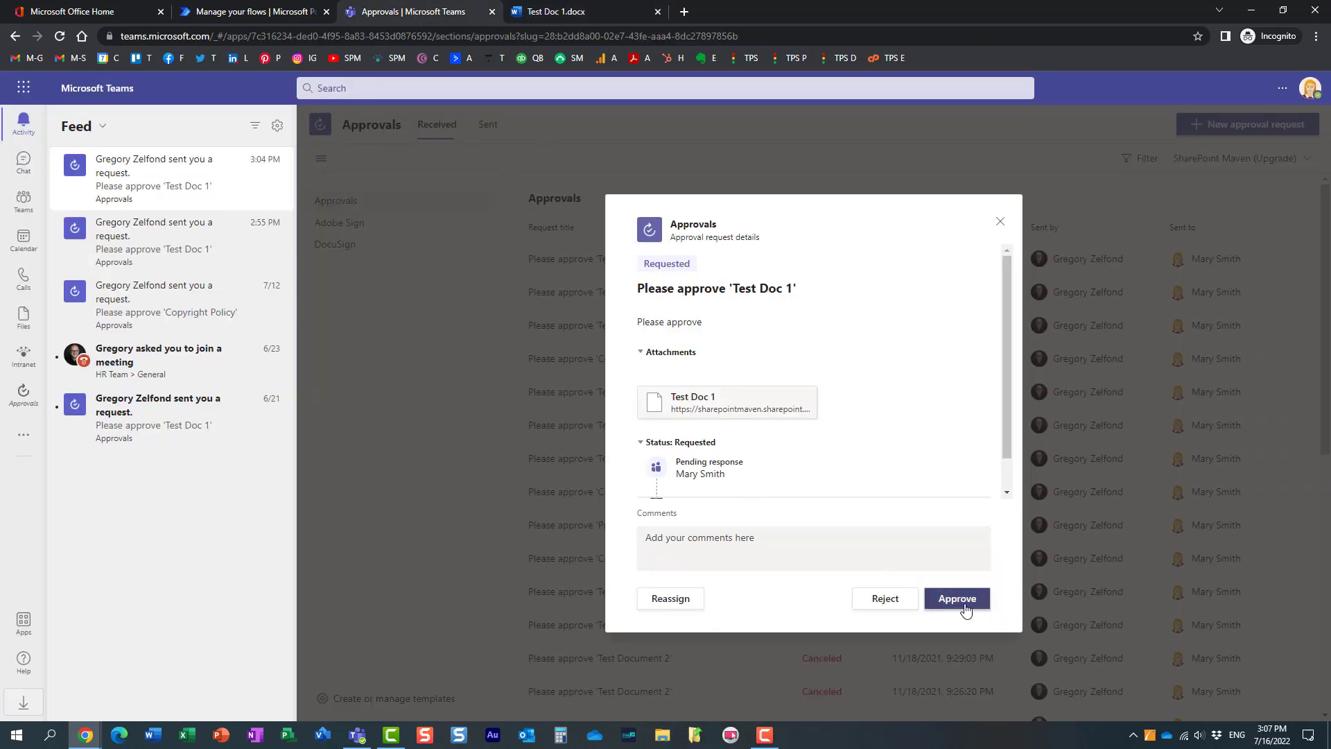
left_click(680, 606)
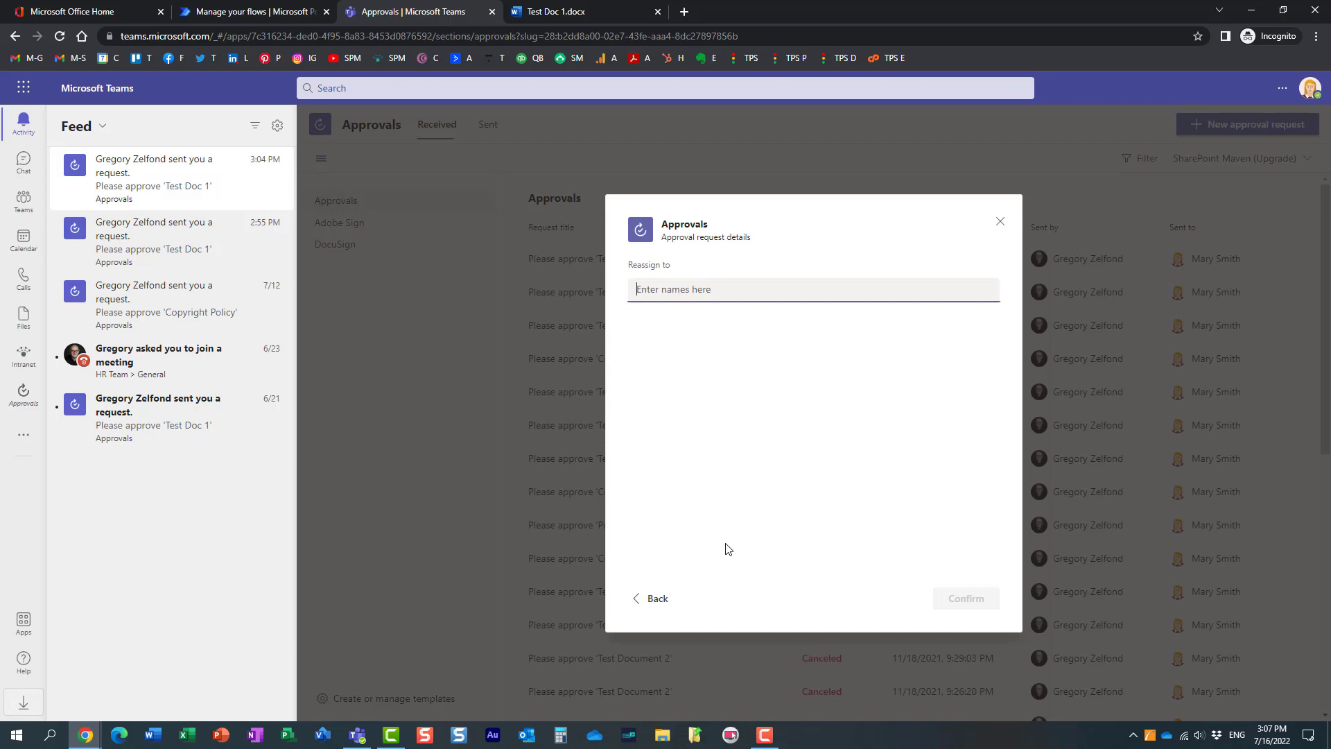
left_click(656, 601)
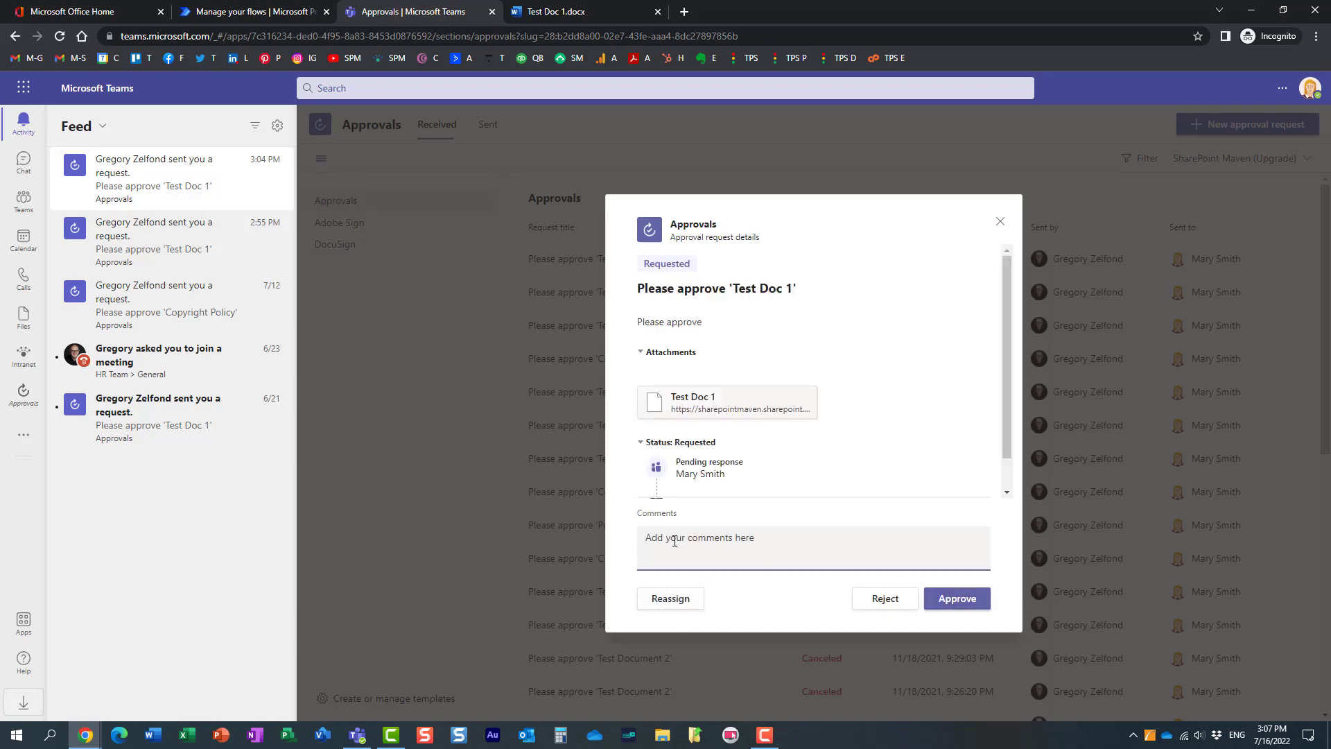
Step: Approve the Test Doc 1 request with the comment "All good"
type("All good")
left_click(963, 615)
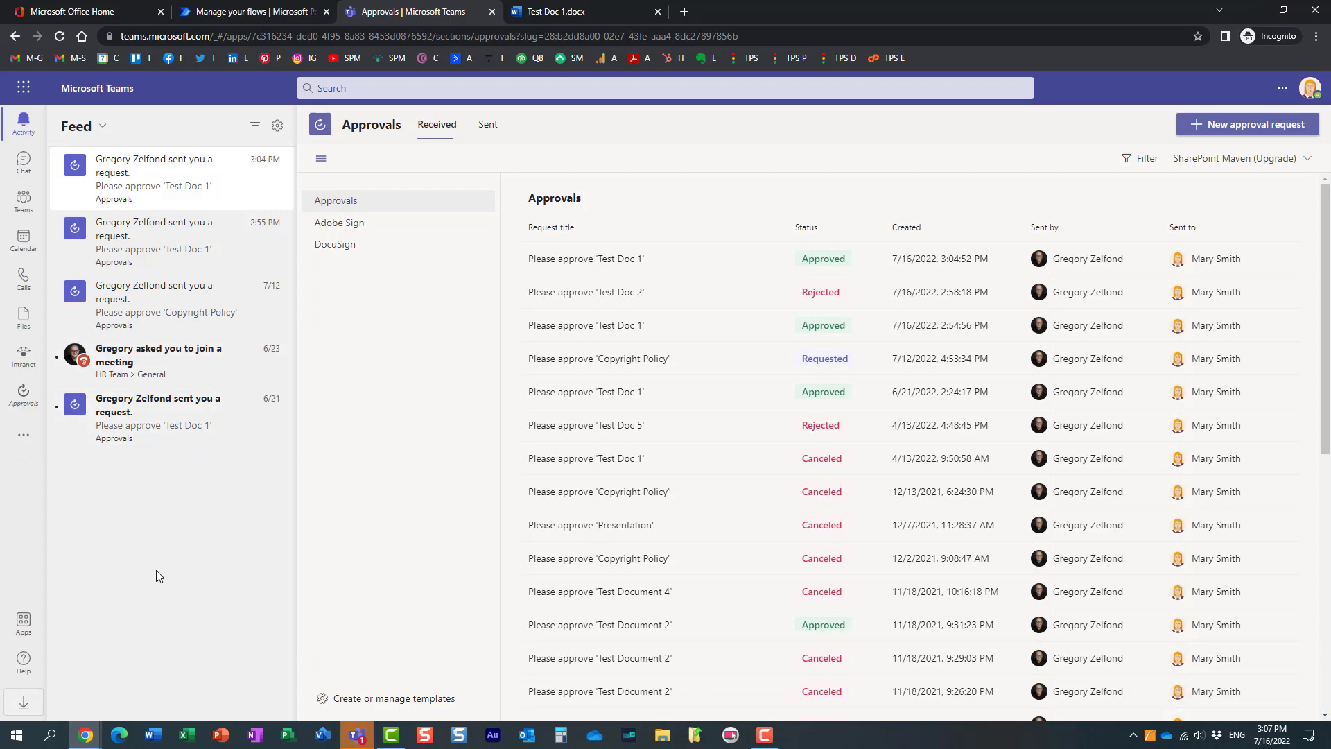
Step: Return to the requester's SharePoint window and refresh the Invoices library to check the sign-off status of Test Doc 1.docx
left_click(82, 738)
left_click(74, 686)
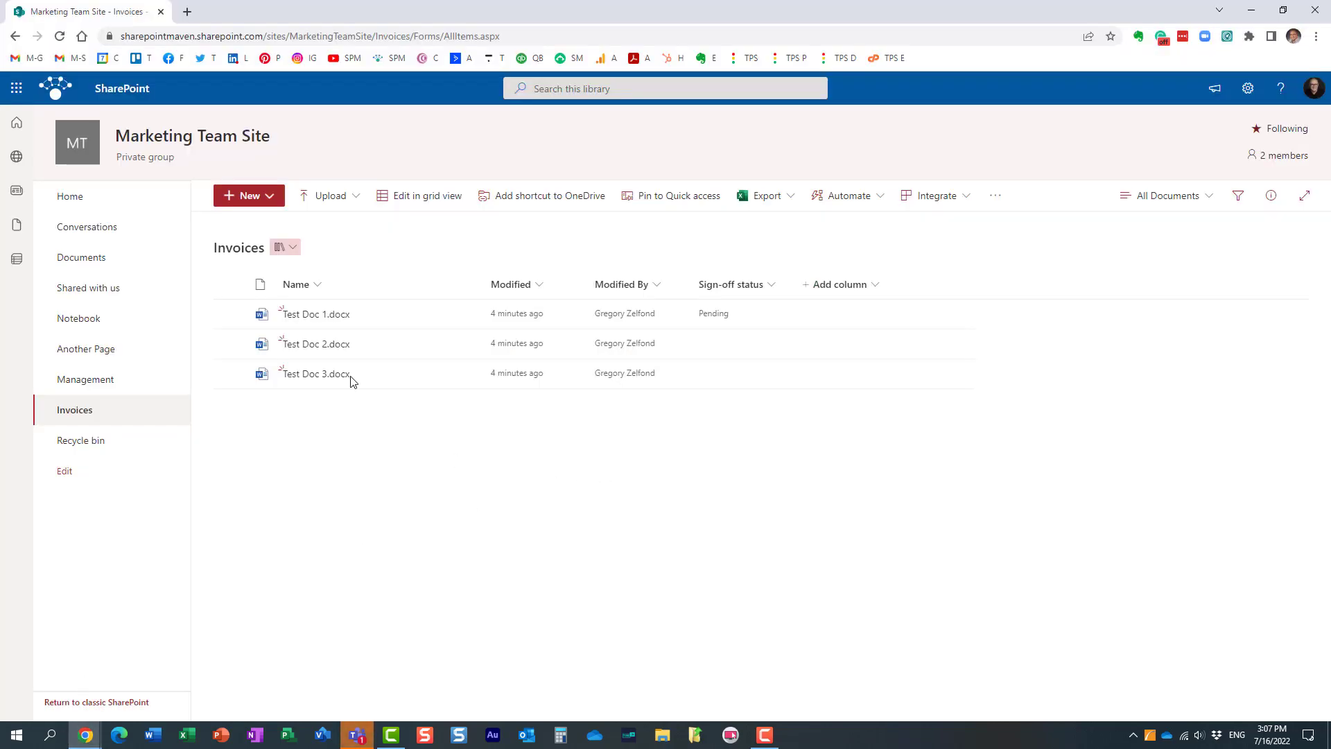
left_click(59, 37)
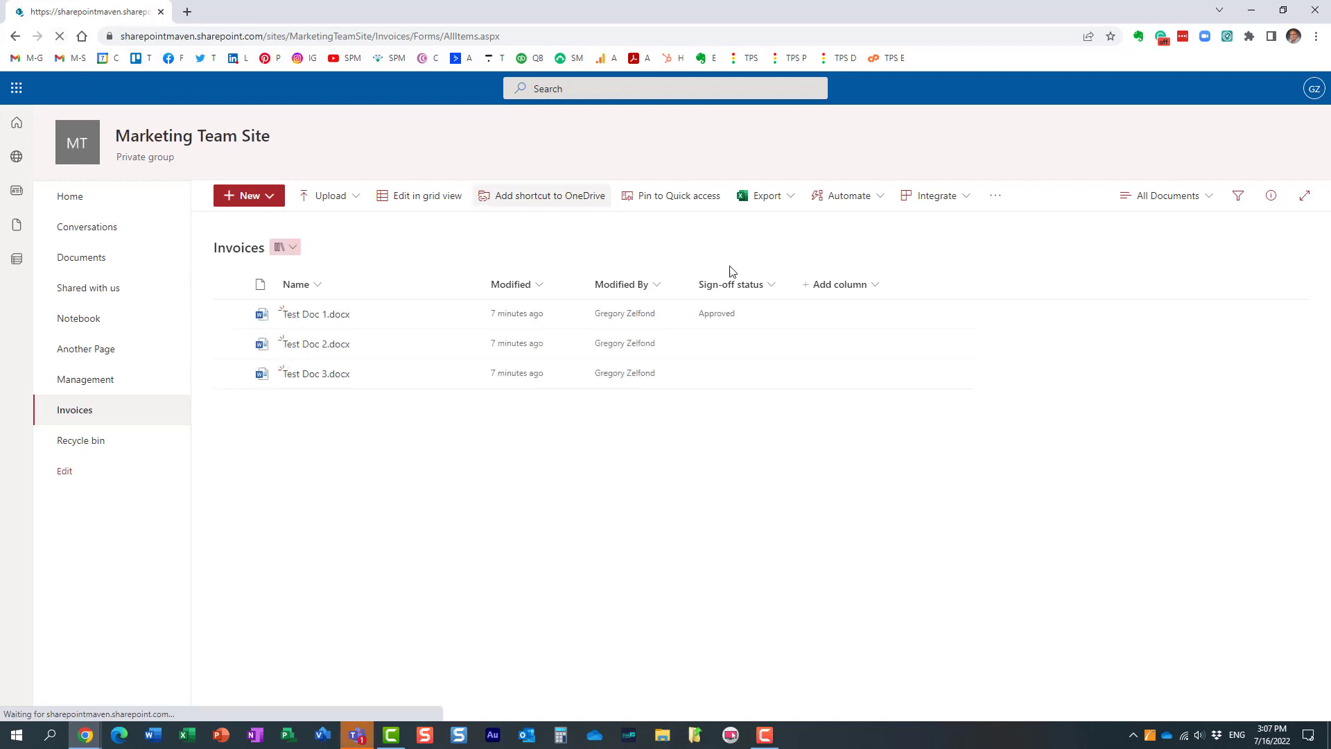